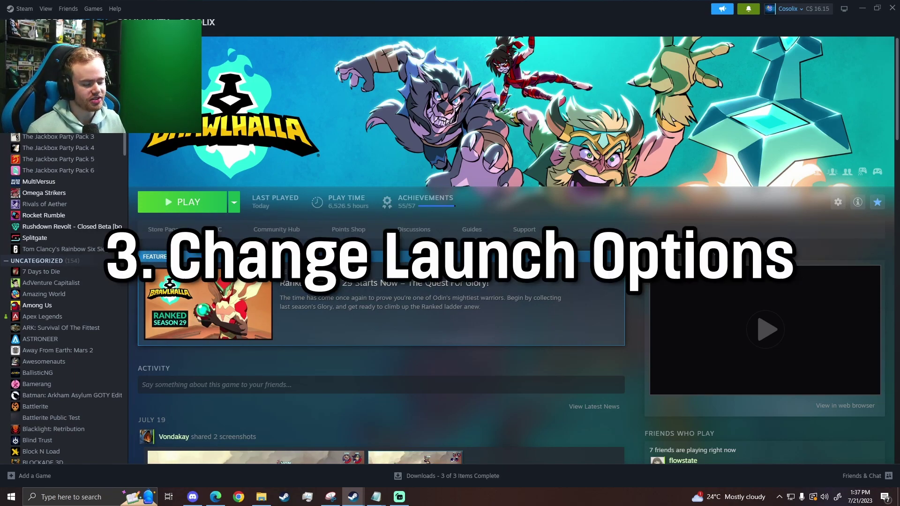
Step: Open Brawlhalla's properties and set its beta participation to "tech-test - Testing new engine tech"
{"action": "right_click", "coordinate": [89, 117]}
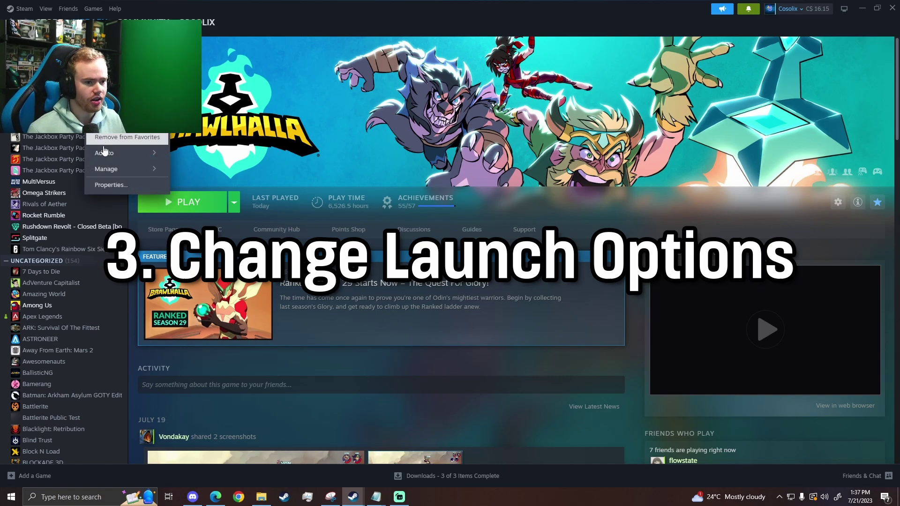
{"action": "left_click", "coordinate": [118, 183]}
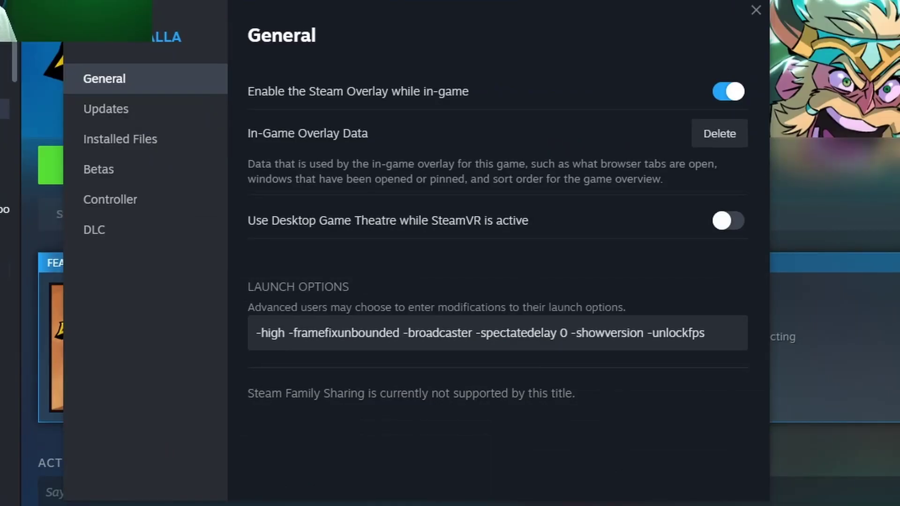
{"action": "left_click", "coordinate": [150, 172]}
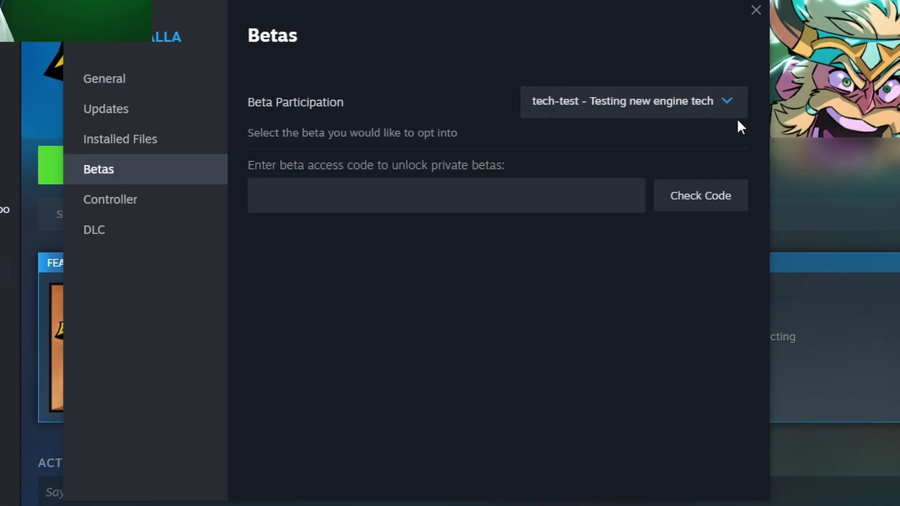
{"action": "left_click", "coordinate": [728, 102]}
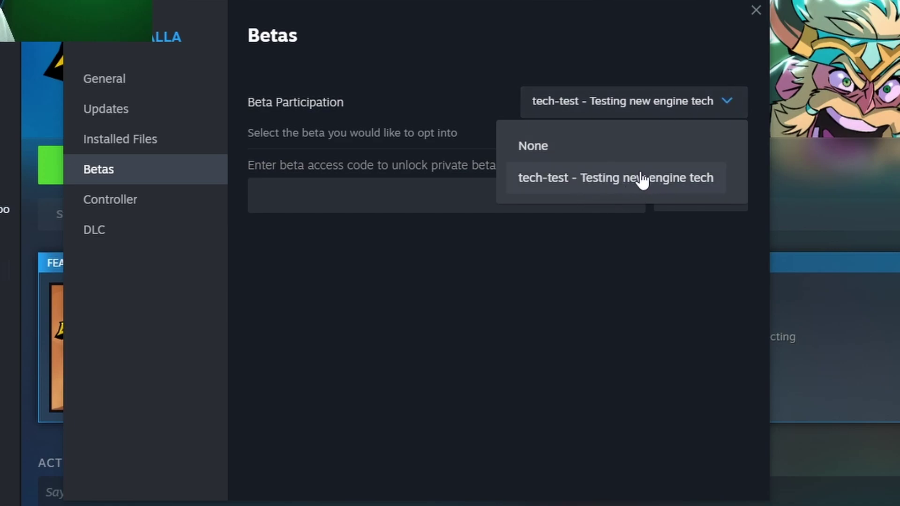
{"action": "left_click", "coordinate": [616, 173]}
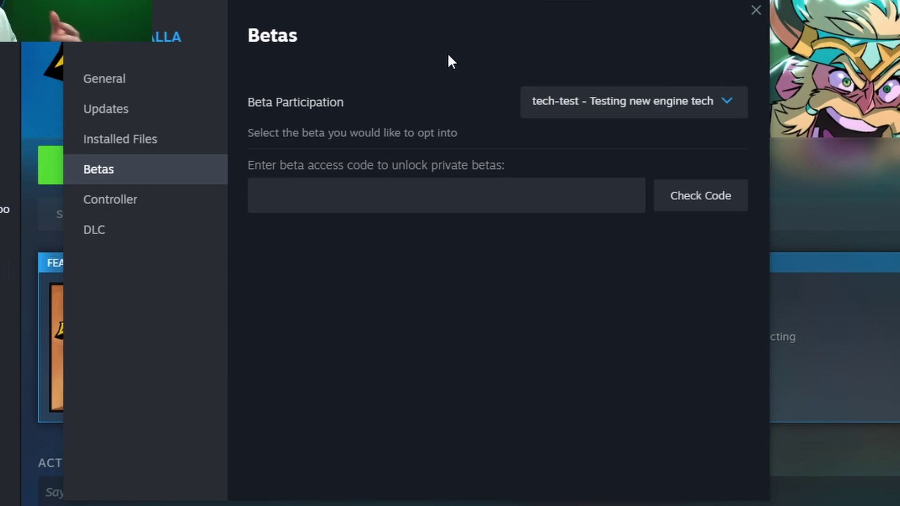
Step: Review Brawlhalla's launch options in the general properties, examining the -high and -framefixunbounded parameters
{"action": "left_click", "coordinate": [208, 90]}
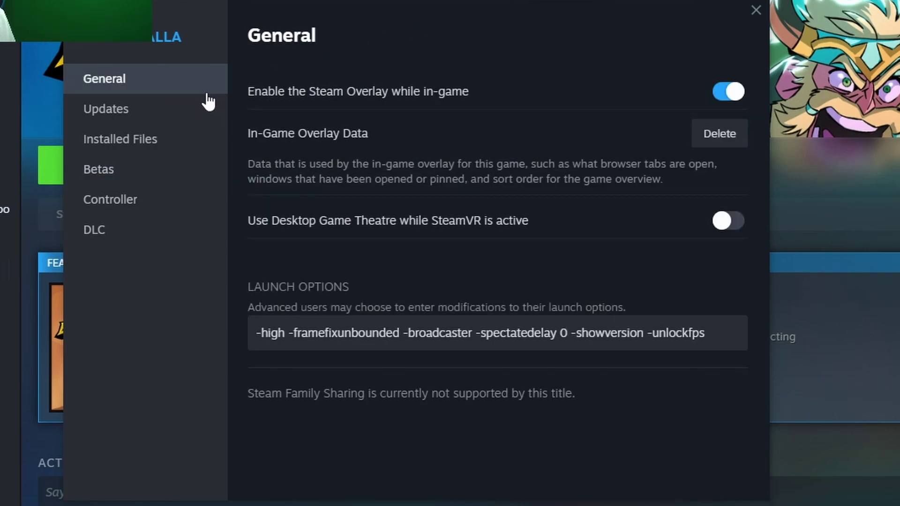
{"action": "left_click_drag", "start_coordinate": [723, 334], "coordinate": [260, 338]}
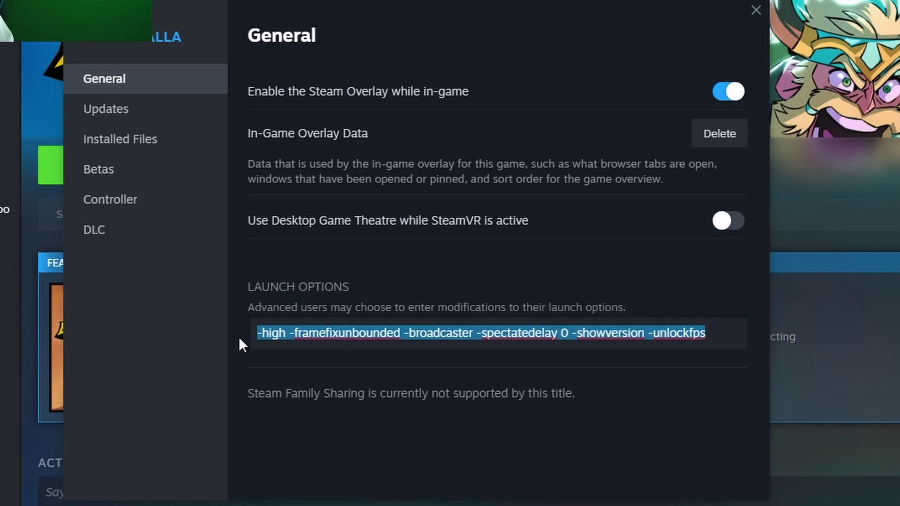
{"action": "left_click", "coordinate": [288, 333]}
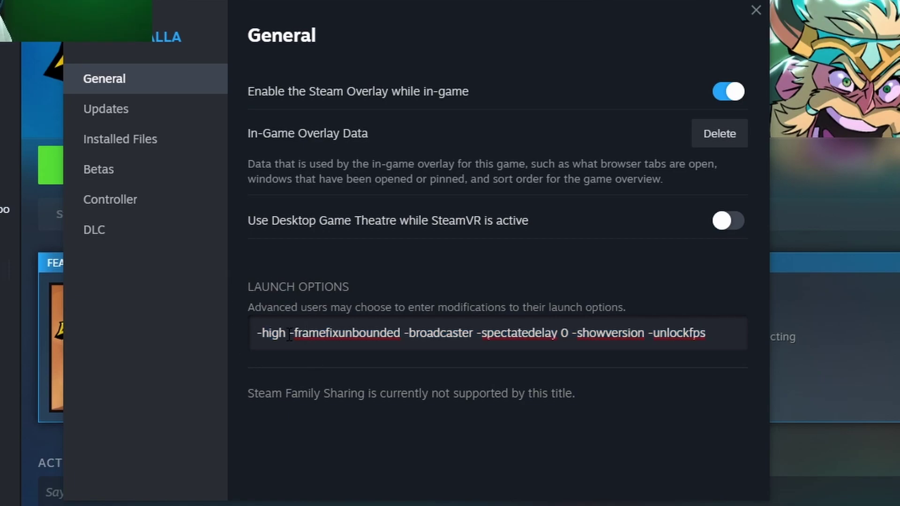
{"action": "key", "text": "shift+Home"}
{"action": "left_click", "coordinate": [334, 331]}
{"action": "left_click_drag", "start_coordinate": [401, 333], "coordinate": [292, 338]}
{"action": "left_click", "coordinate": [406, 336]}
{"action": "left_click_drag", "start_coordinate": [342, 333], "coordinate": [305, 334]}
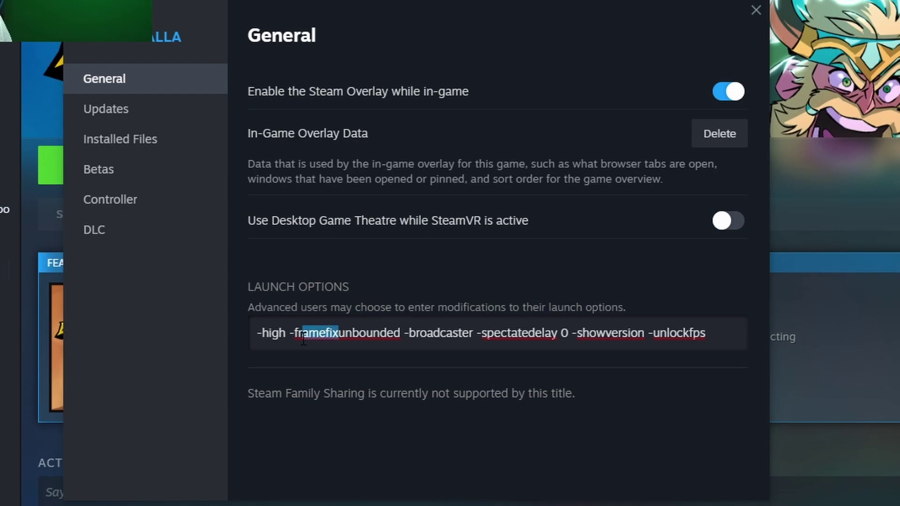
{"action": "left_click", "coordinate": [360, 334]}
{"action": "left_click", "coordinate": [338, 333]}
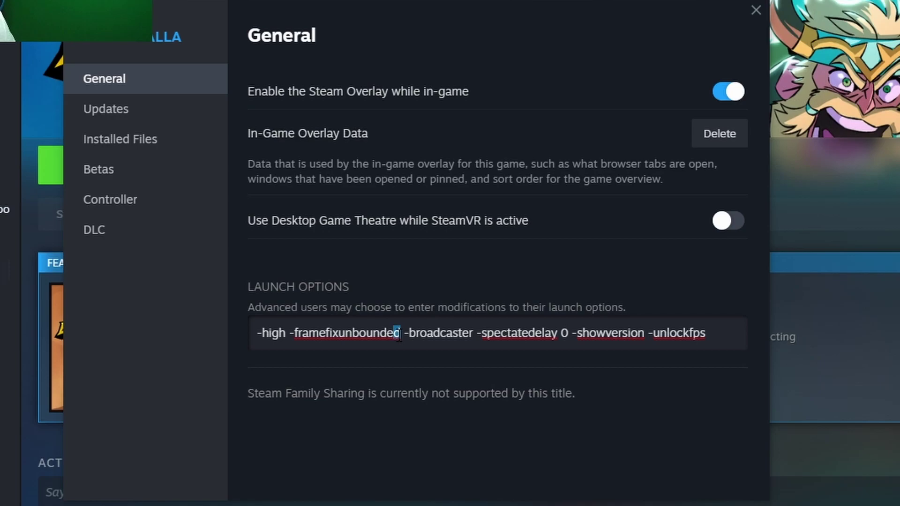
{"action": "left_click", "coordinate": [399, 335]}
Step: Examine the -broadcaster, -spectatedelay 0 and -showversion parameters in the launch options
{"action": "left_click_drag", "start_coordinate": [475, 334], "coordinate": [406, 340]}
{"action": "left_click", "coordinate": [409, 340]}
{"action": "left_click_drag", "start_coordinate": [475, 334], "coordinate": [406, 340]}
{"action": "left_click", "coordinate": [482, 334]}
{"action": "left_click_drag", "start_coordinate": [477, 334], "coordinate": [573, 334]}
{"action": "left_click", "coordinate": [573, 334]}
{"action": "left_click_drag", "start_coordinate": [570, 336], "coordinate": [529, 336]}
{"action": "left_click", "coordinate": [573, 333]}
{"action": "left_click_drag", "start_coordinate": [573, 334], "coordinate": [642, 336]}
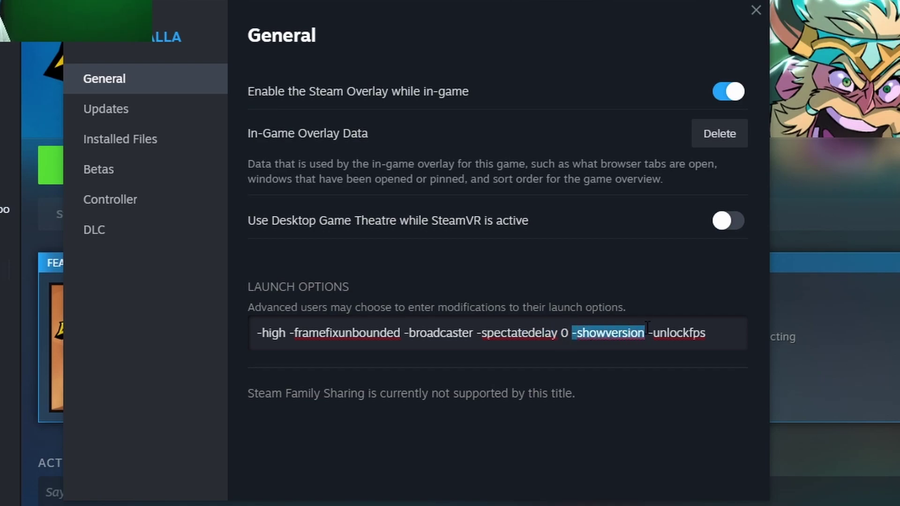
{"action": "left_click", "coordinate": [641, 336]}
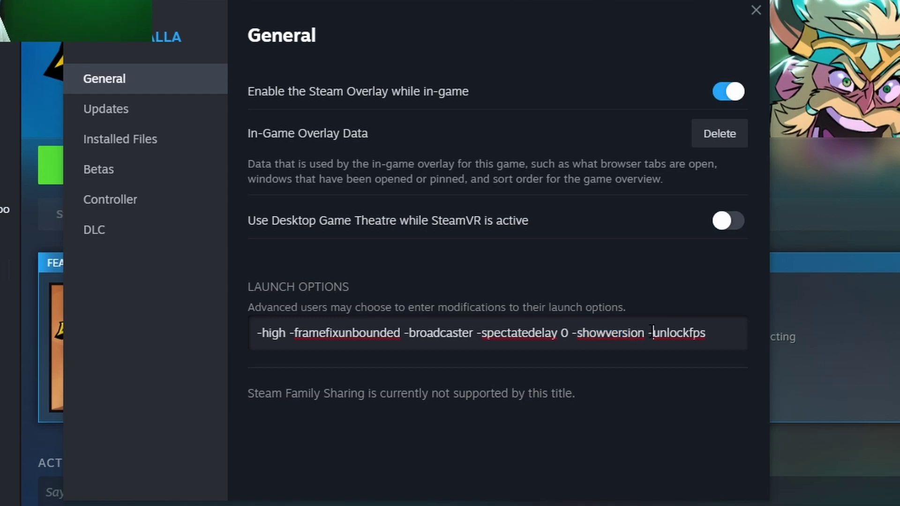
Step: Compare the -unlockfps parameter with -framefixunbounded in the launch options
{"action": "left_click_drag", "start_coordinate": [649, 330], "coordinate": [707, 330]}
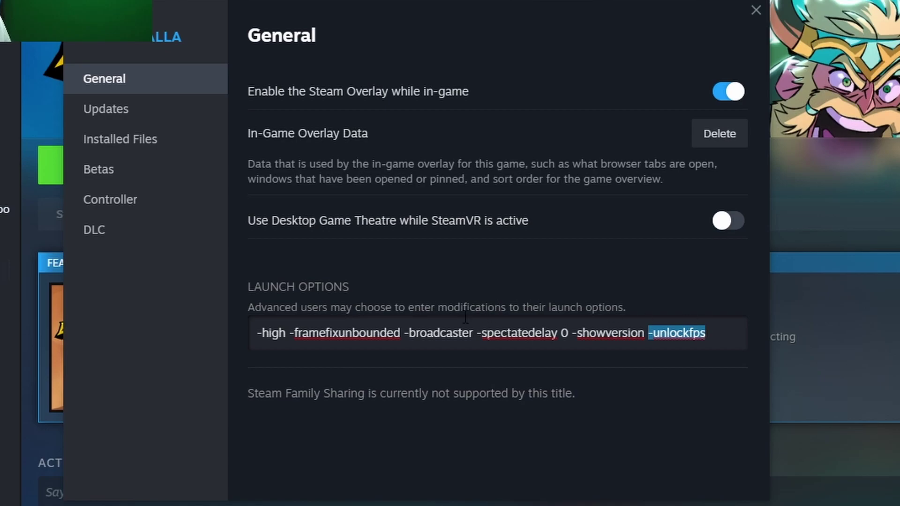
{"action": "left_click_drag", "start_coordinate": [402, 334], "coordinate": [287, 333]}
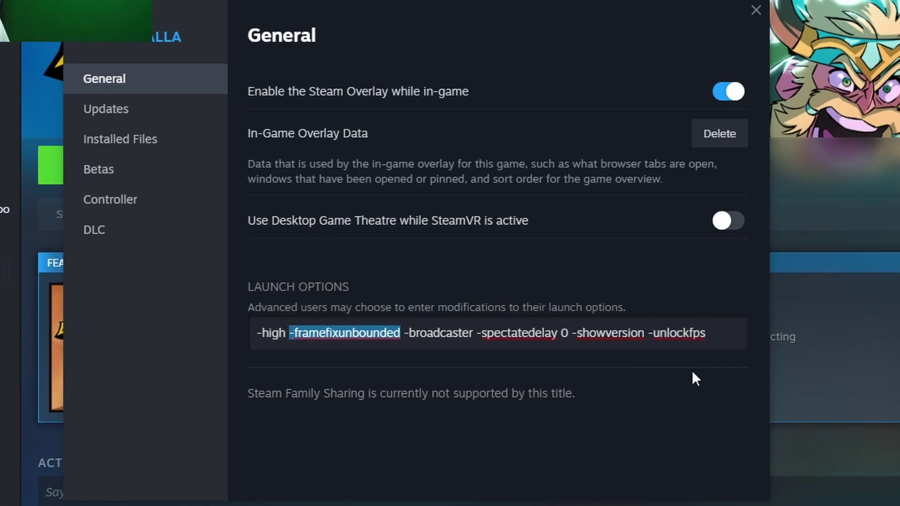
{"action": "left_click", "coordinate": [675, 337]}
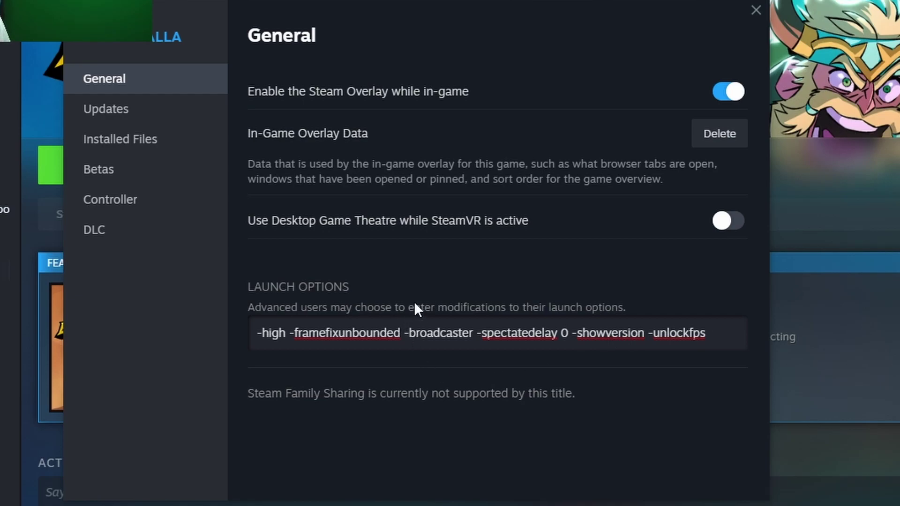
{"action": "left_click_drag", "start_coordinate": [408, 336], "coordinate": [295, 335]}
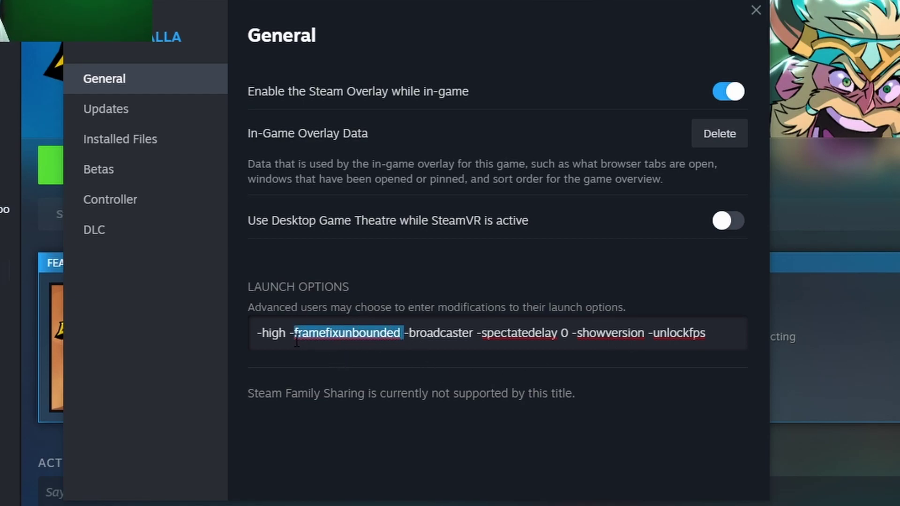
{"action": "left_click_drag", "start_coordinate": [715, 329], "coordinate": [656, 336]}
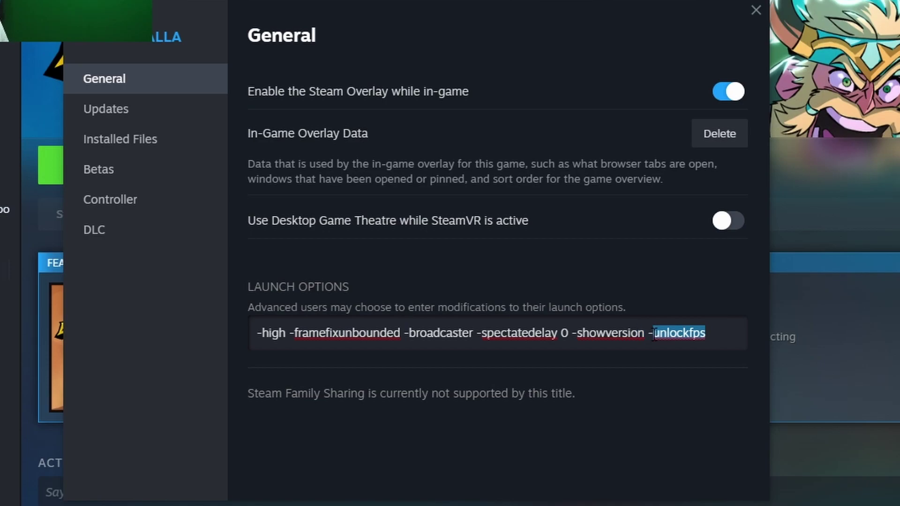
{"action": "left_click", "coordinate": [708, 334]}
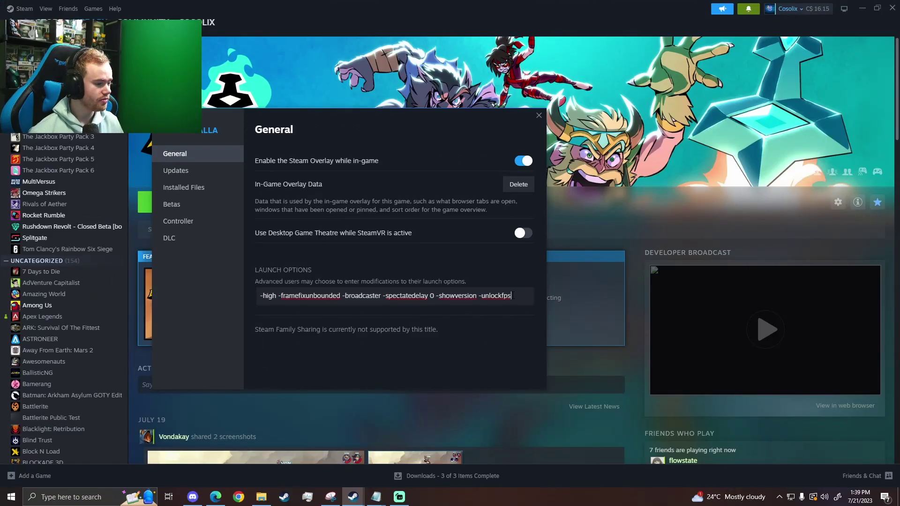
Step: Close Brawlhalla's properties with the launch options kept and start the game
{"action": "key", "text": "ctrl+a"}
{"action": "left_click", "coordinate": [544, 115]}
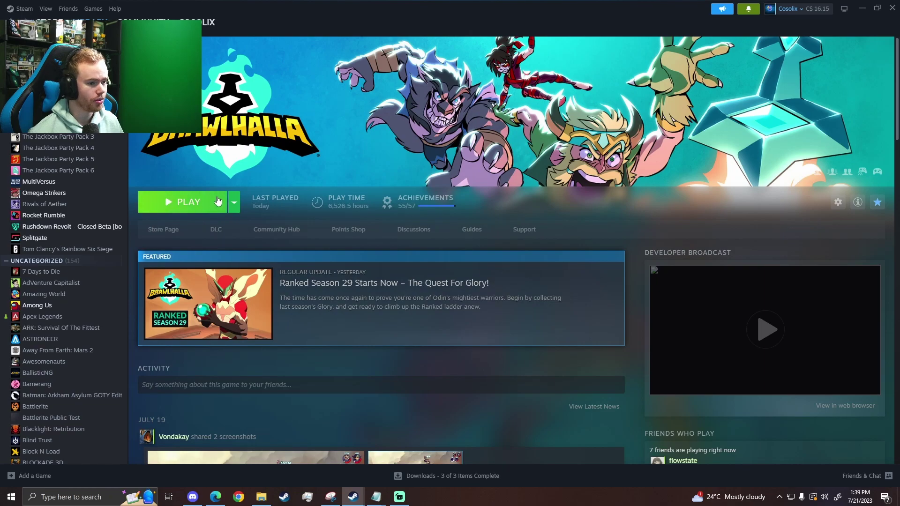
{"action": "left_click", "coordinate": [183, 202]}
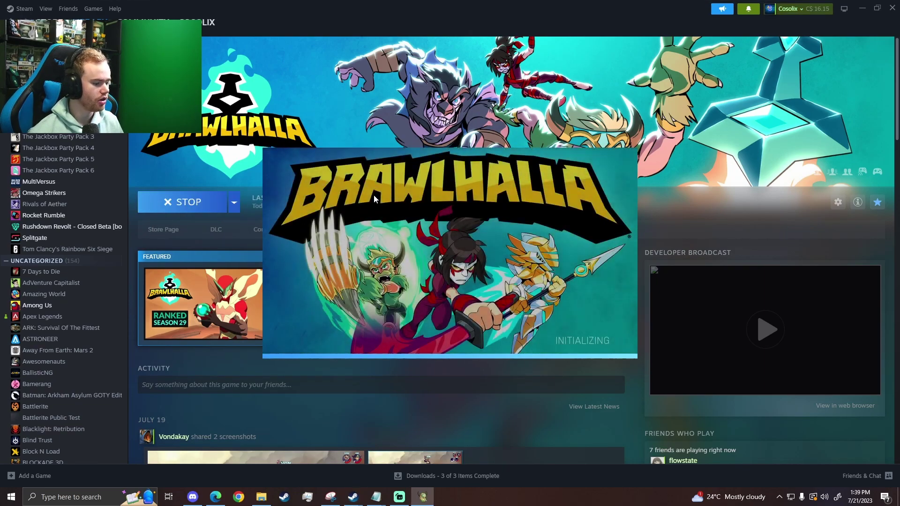